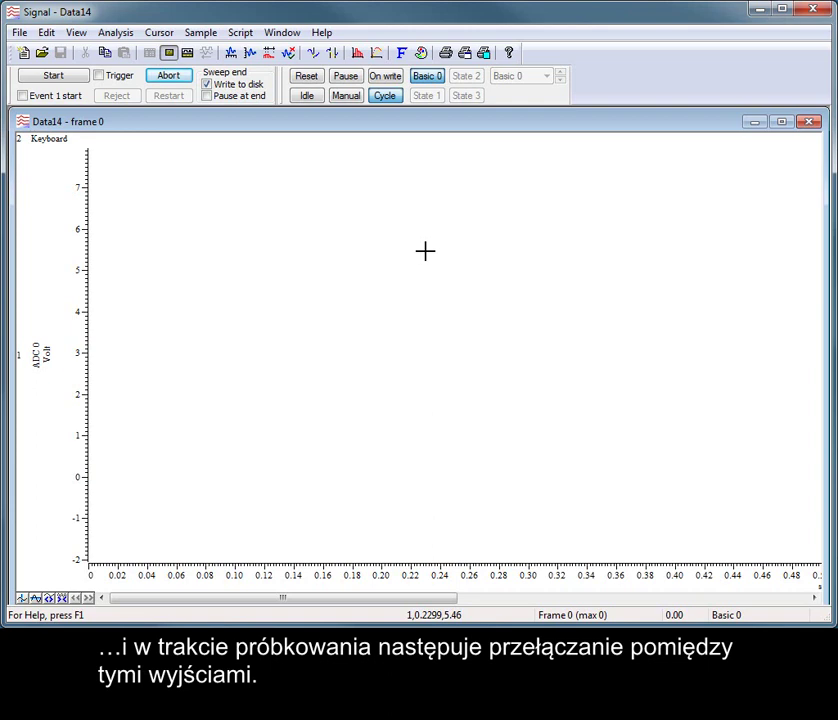
- Sample 47 frames of double pulses, stop and finish, then close Data14 discarding changes
{"action": "left_click", "coordinate": [77, 80]}
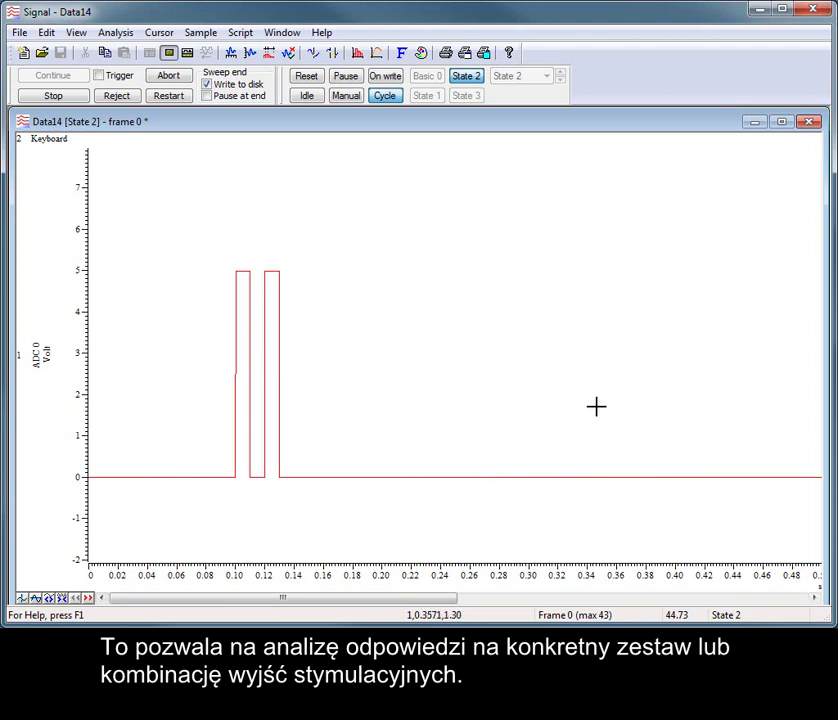
{"action": "left_click", "coordinate": [58, 96]}
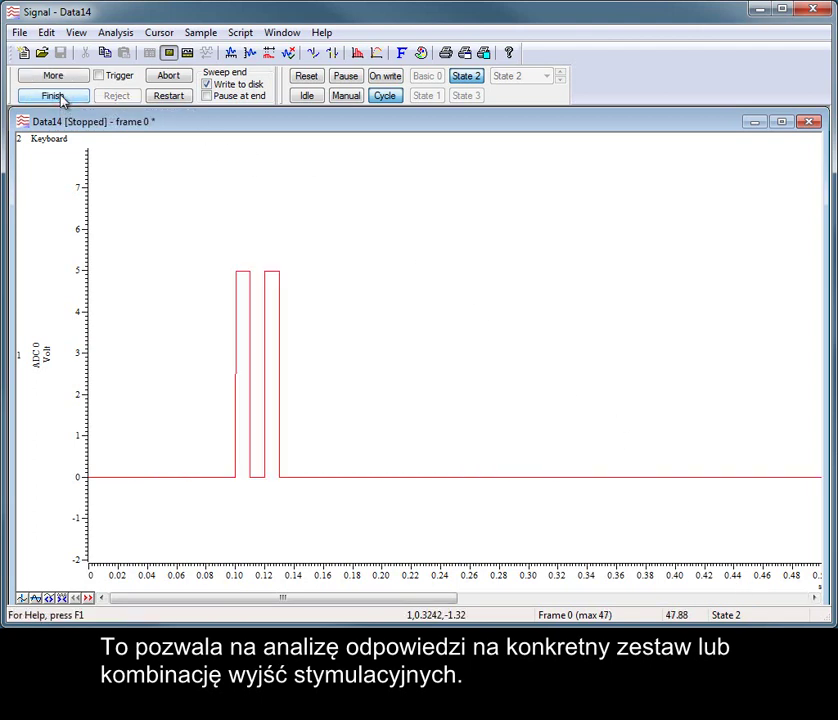
{"action": "left_click", "coordinate": [58, 96]}
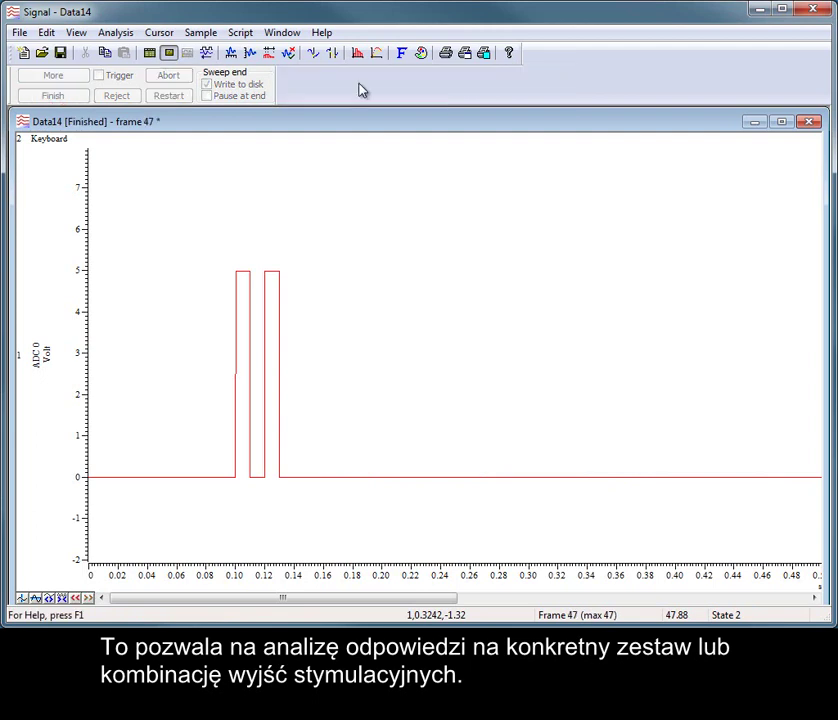
{"action": "left_click", "coordinate": [808, 121]}
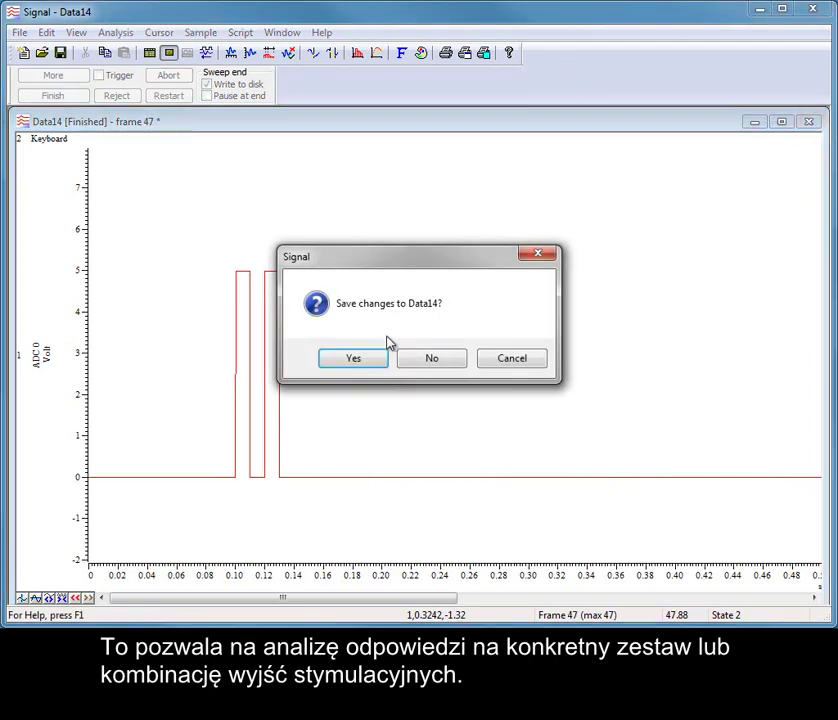
{"action": "left_click", "coordinate": [418, 366]}
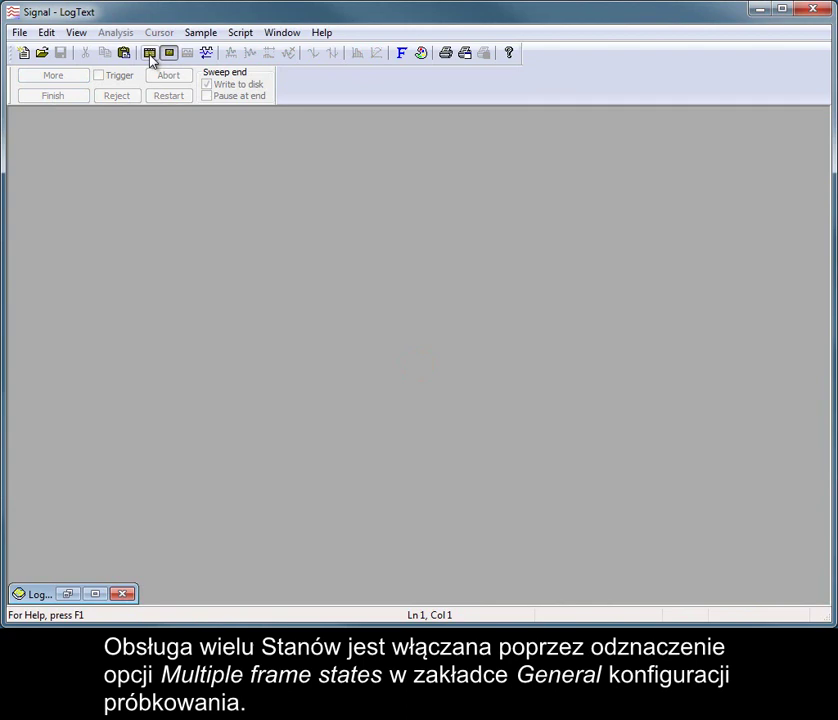
- Open the sample configuration and tick Multiple frame states on the General tab
{"action": "left_click", "coordinate": [150, 54]}
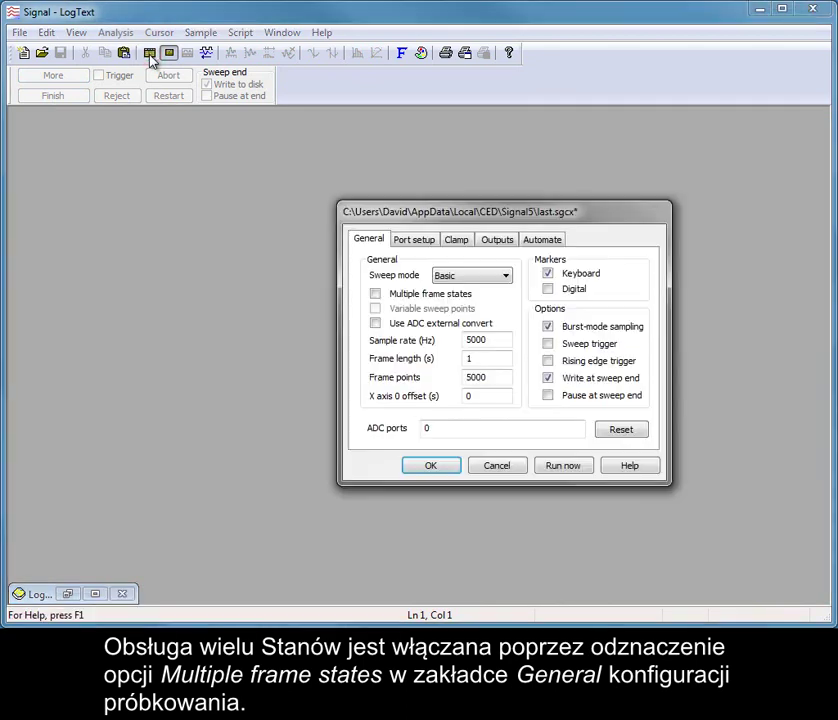
{"action": "left_click", "coordinate": [377, 296]}
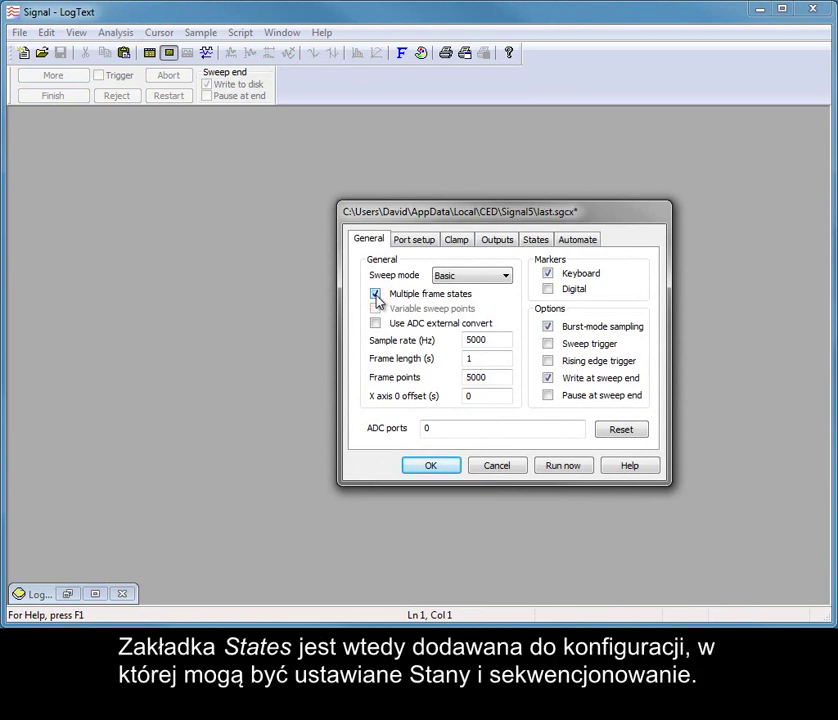
- On the States tab, set Number of extra states to 3 and Repeats to 5
{"action": "left_click", "coordinate": [544, 249]}
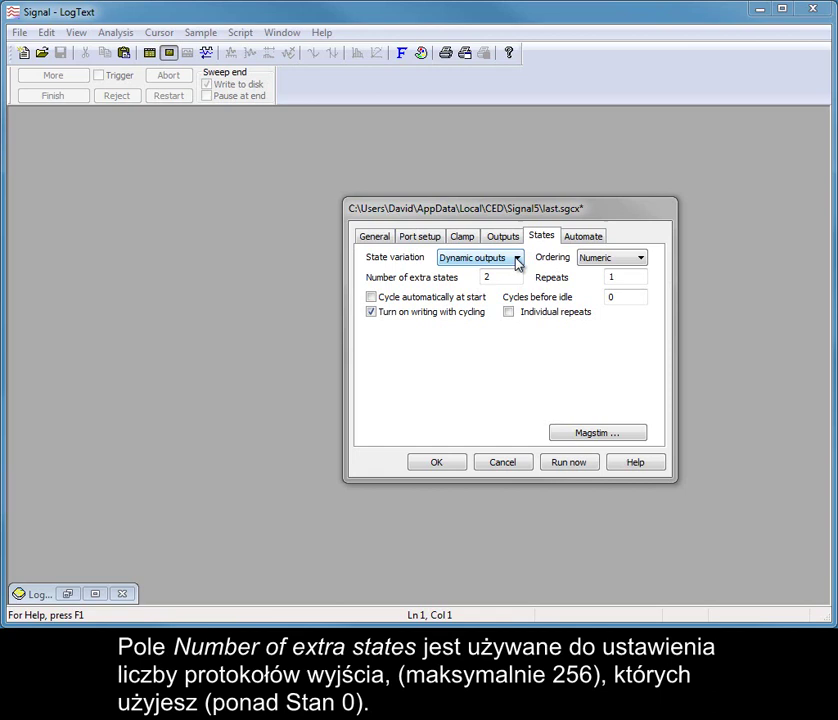
{"action": "left_click", "coordinate": [503, 276]}
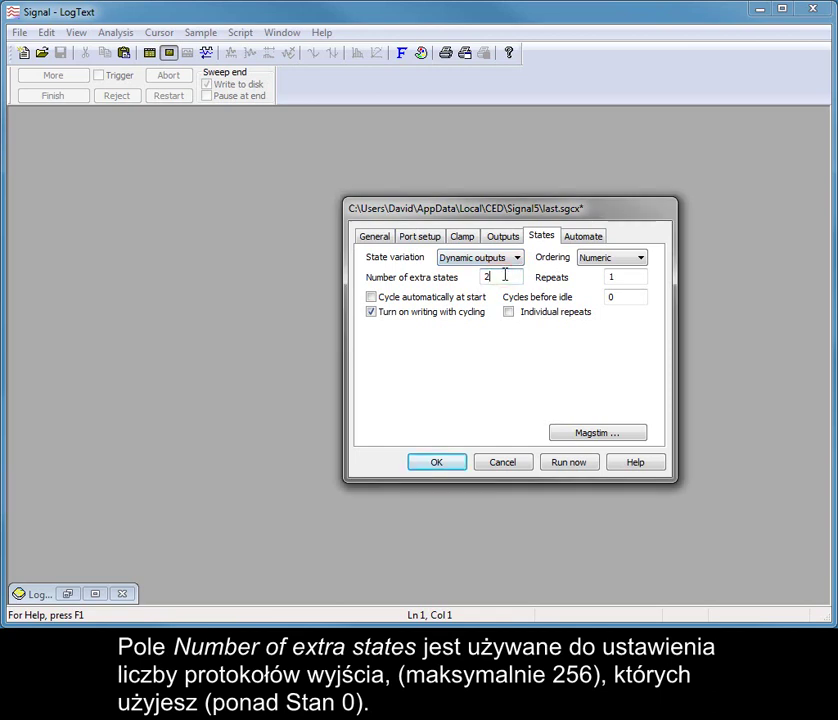
{"action": "key", "text": "BackSpace"}
{"action": "type", "text": "3"}
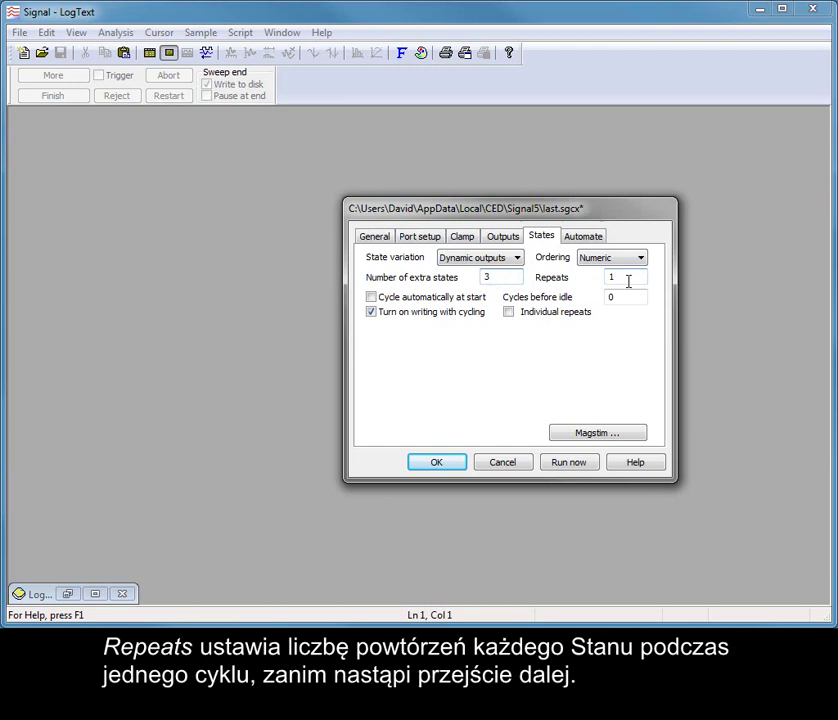
{"action": "left_click", "coordinate": [628, 281]}
{"action": "key", "text": "BackSpace"}
{"action": "type", "text": "5"}
{"action": "left_click", "coordinate": [654, 283]}
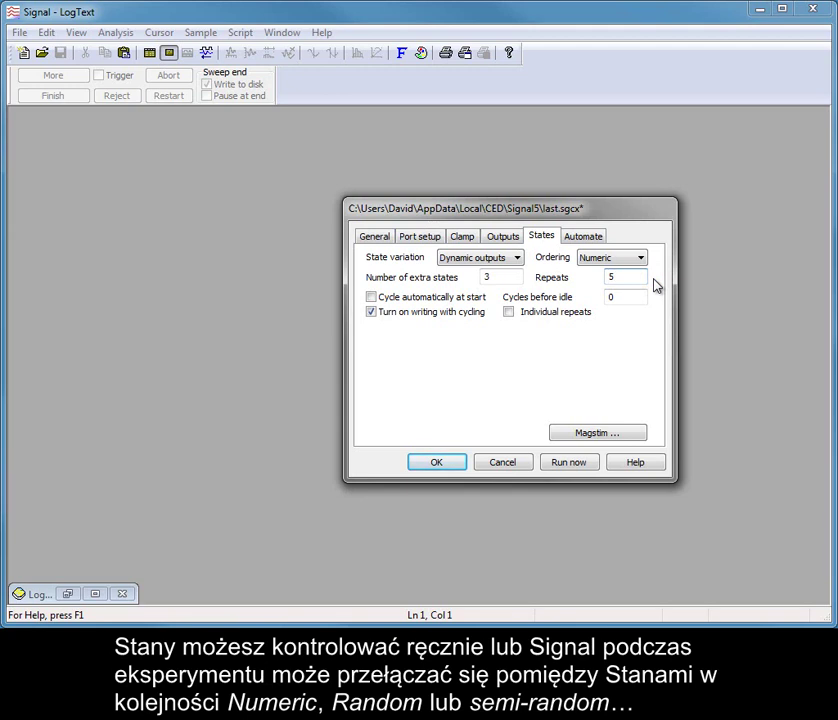
{"action": "left_click", "coordinate": [644, 262]}
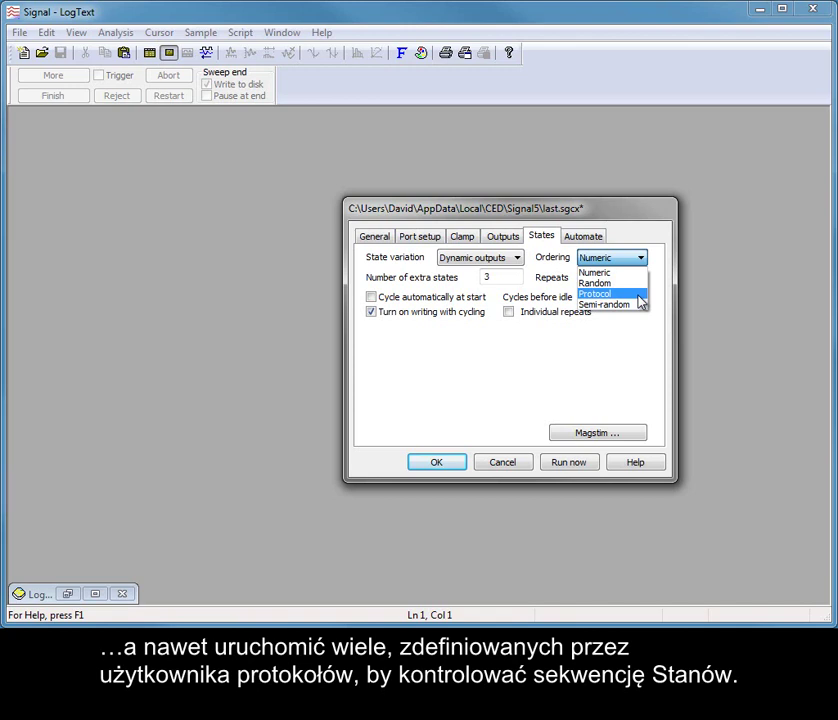
- View the Protocol ordering definitions, then set the state ordering to Random
{"action": "left_click", "coordinate": [638, 295]}
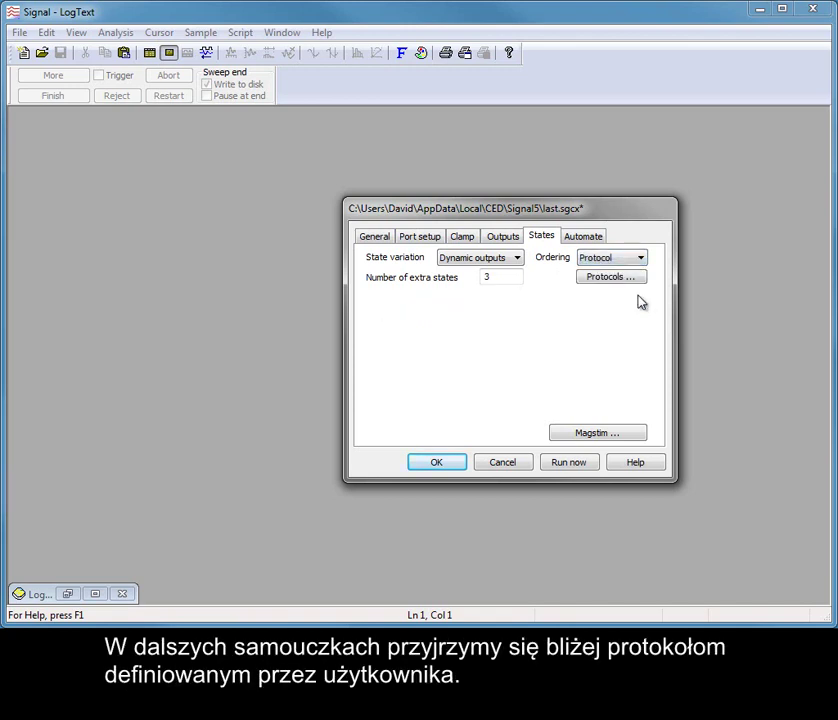
{"action": "left_click", "coordinate": [631, 279]}
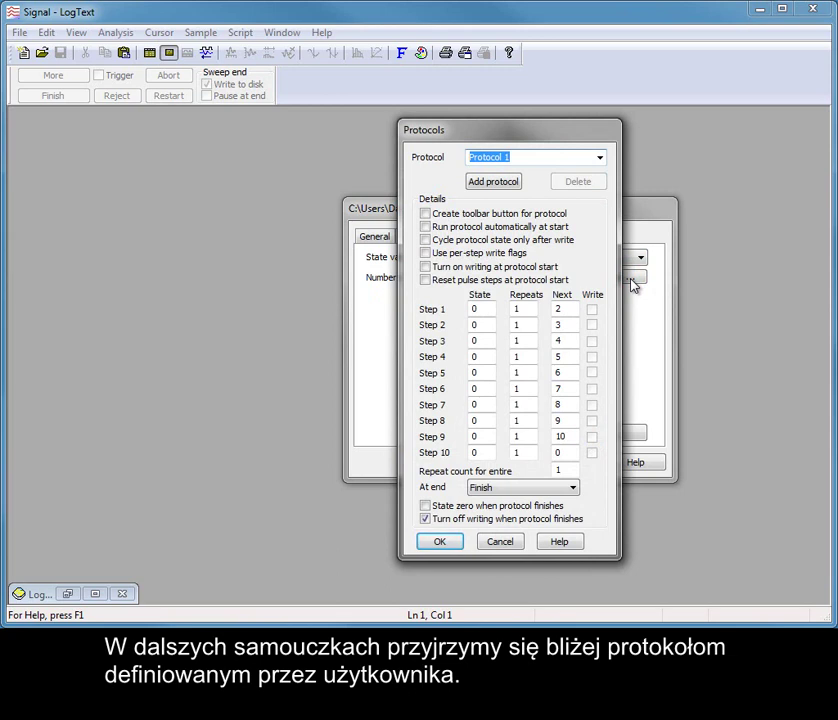
{"action": "left_click", "coordinate": [445, 545]}
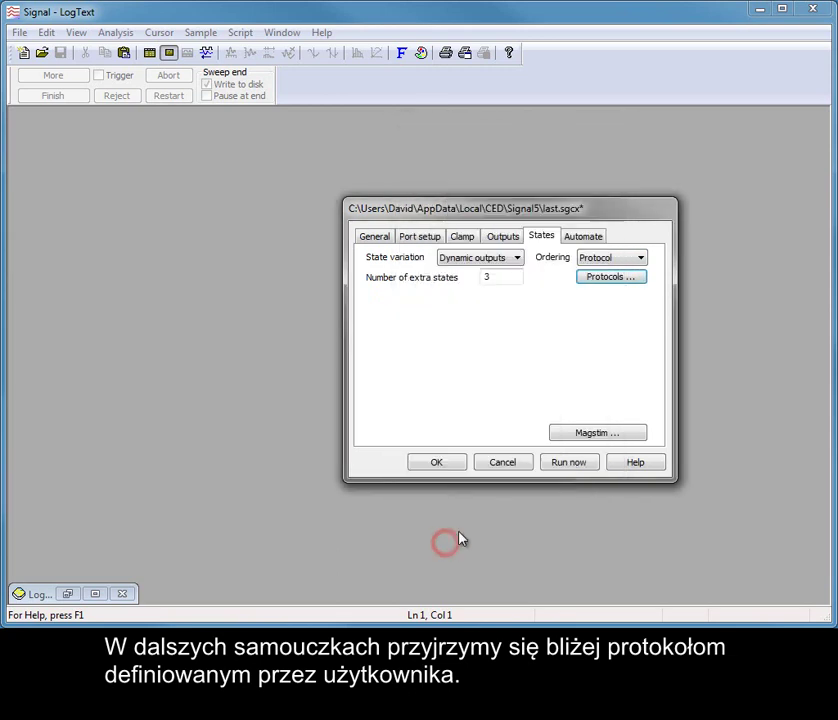
{"action": "left_click", "coordinate": [642, 259]}
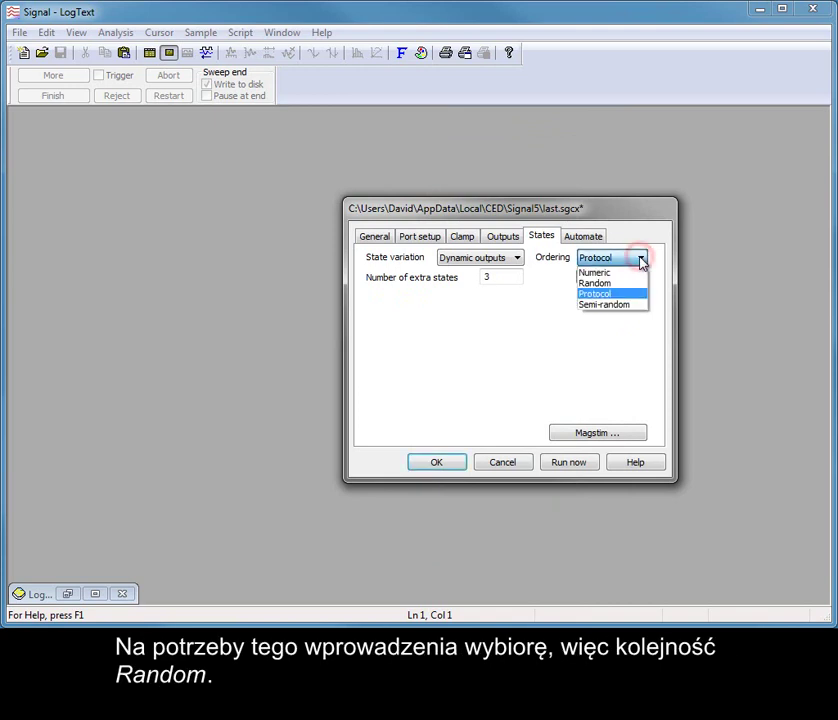
{"action": "left_click", "coordinate": [636, 283]}
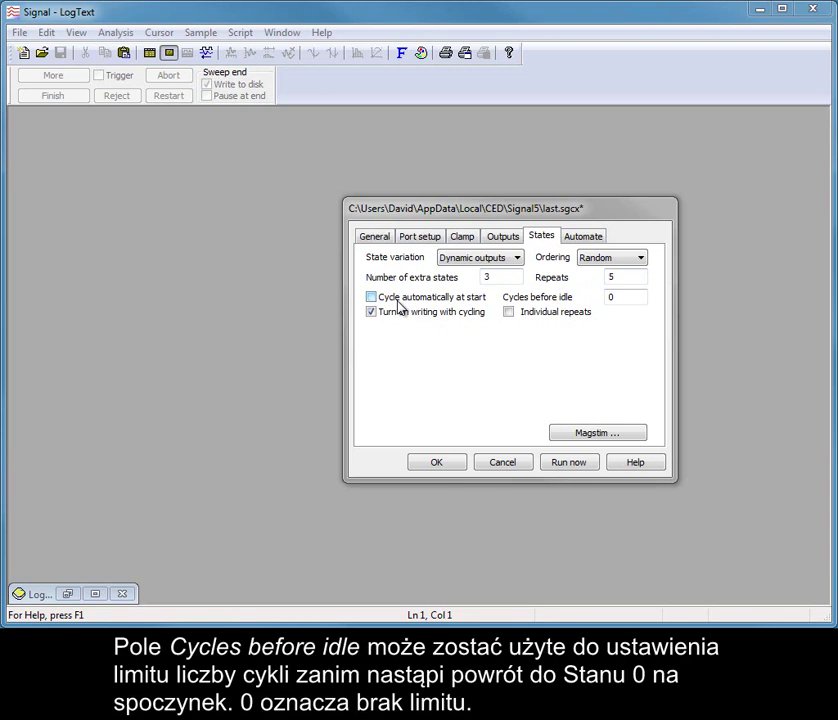
{"action": "left_click", "coordinate": [636, 297]}
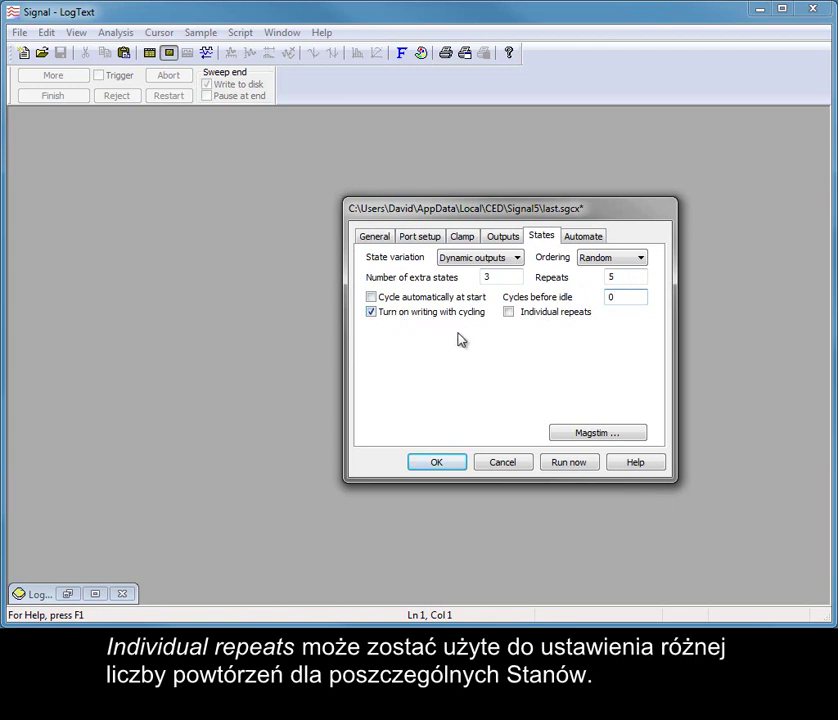
{"action": "left_click", "coordinate": [531, 318]}
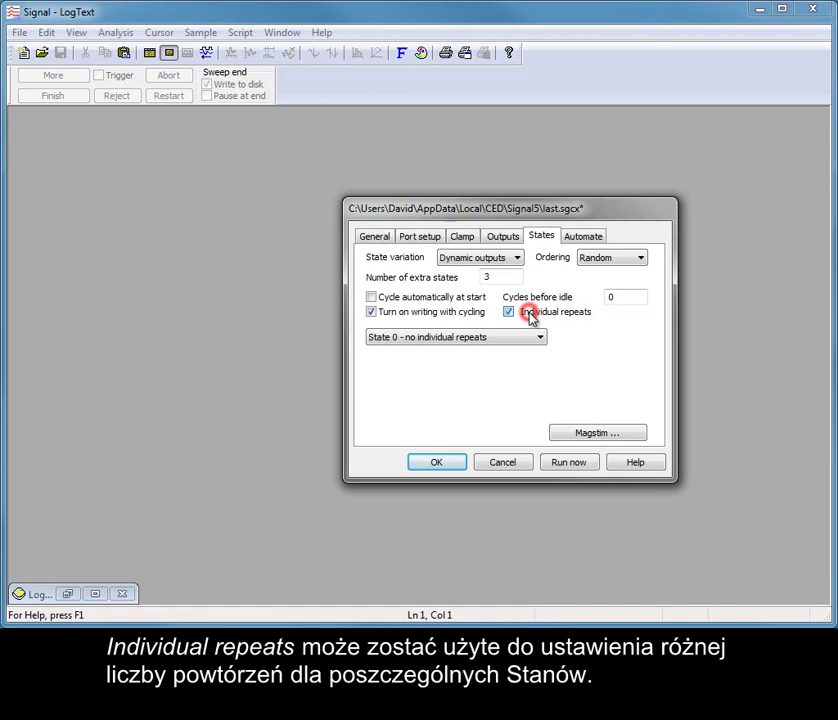
{"action": "left_click", "coordinate": [537, 340]}
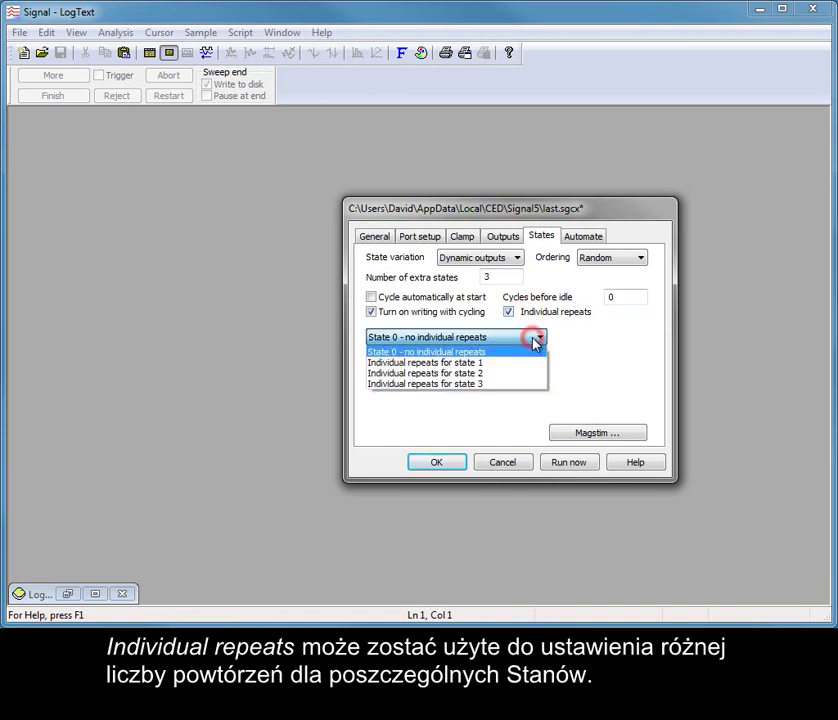
{"action": "left_click", "coordinate": [528, 364]}
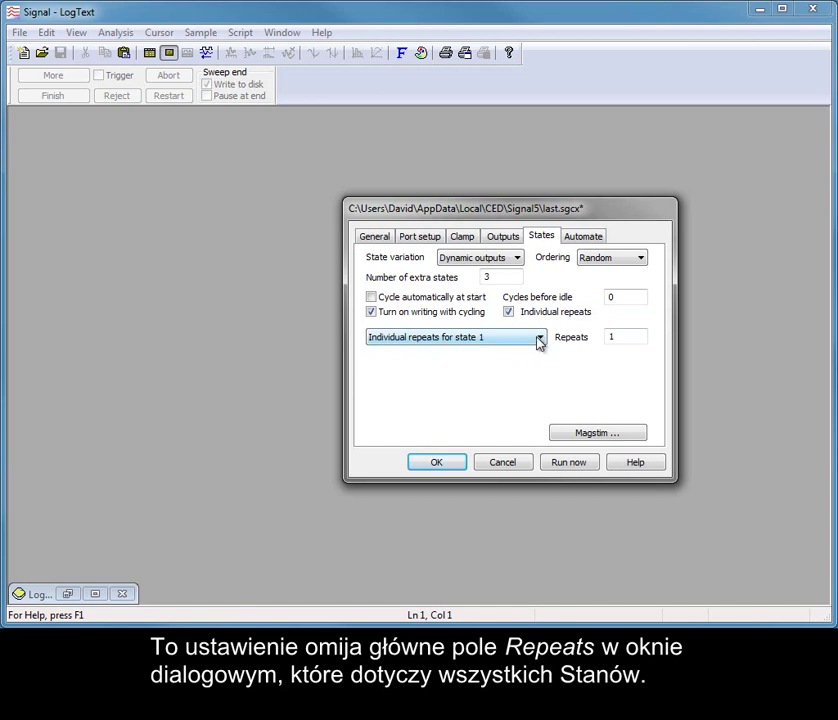
{"action": "left_click", "coordinate": [540, 342]}
{"action": "left_click", "coordinate": [530, 349]}
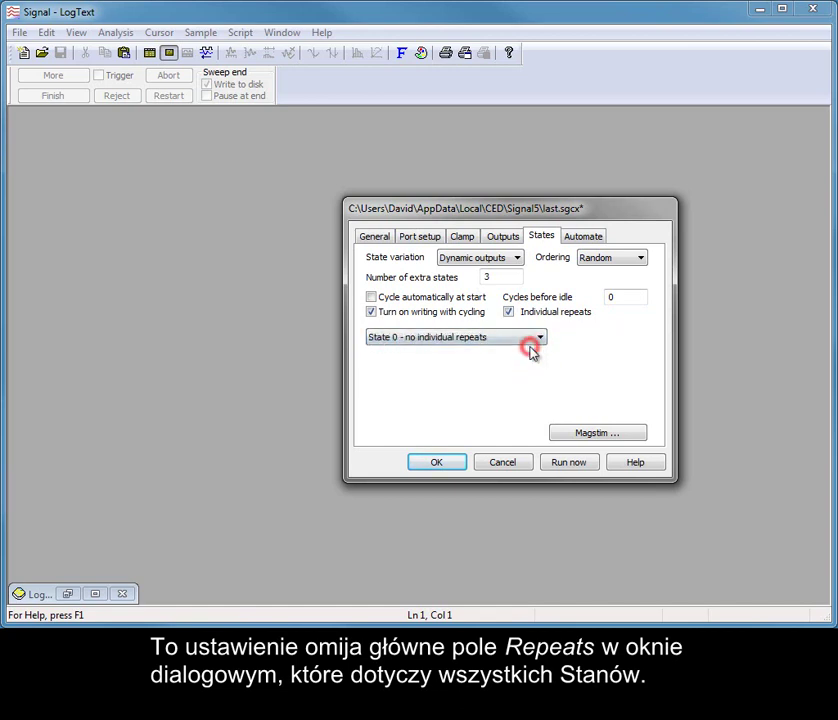
{"action": "left_click", "coordinate": [510, 313]}
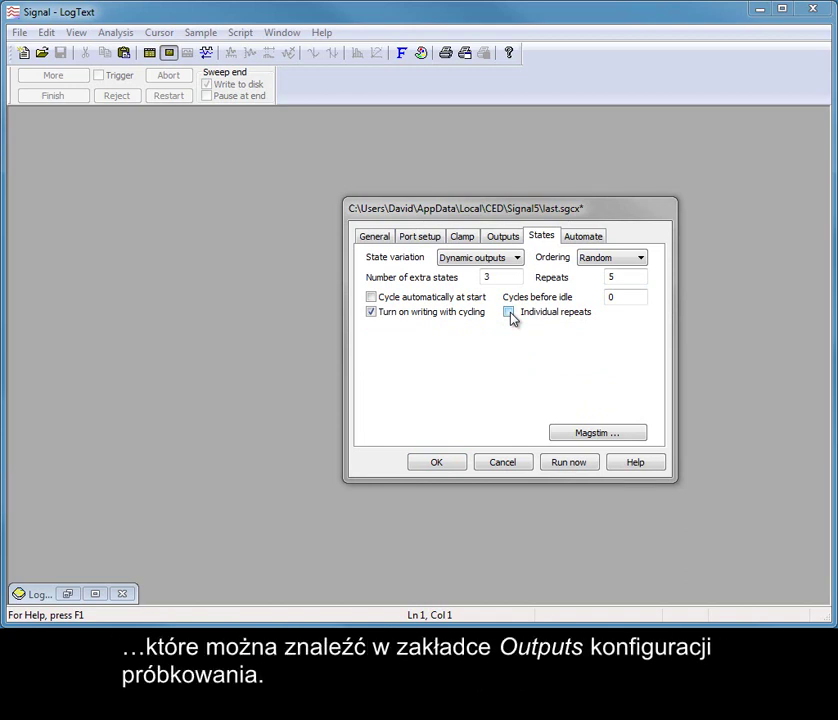
- Switch the sampling configuration dialog to the Outputs tab
{"action": "left_click", "coordinate": [504, 238]}
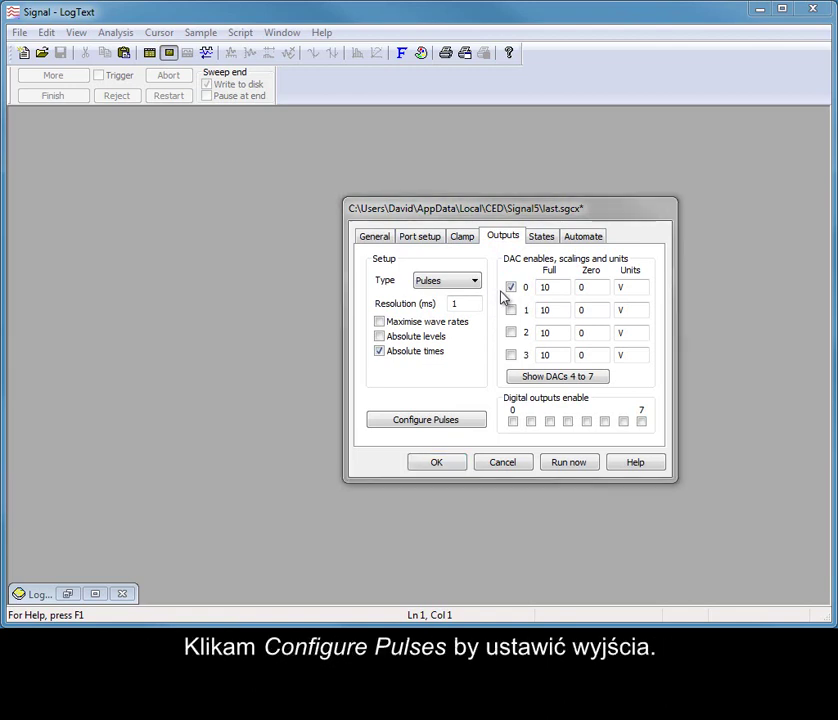
- For State 1, add a single DAC 0 pulse with 0.01 s length and 5 V size
{"action": "left_click", "coordinate": [428, 424]}
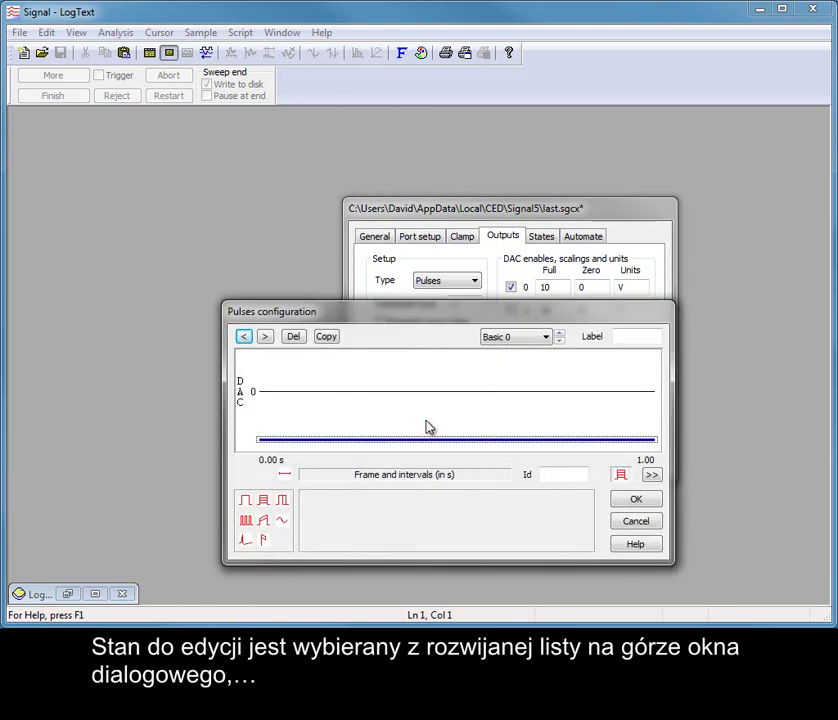
{"action": "left_click", "coordinate": [546, 338]}
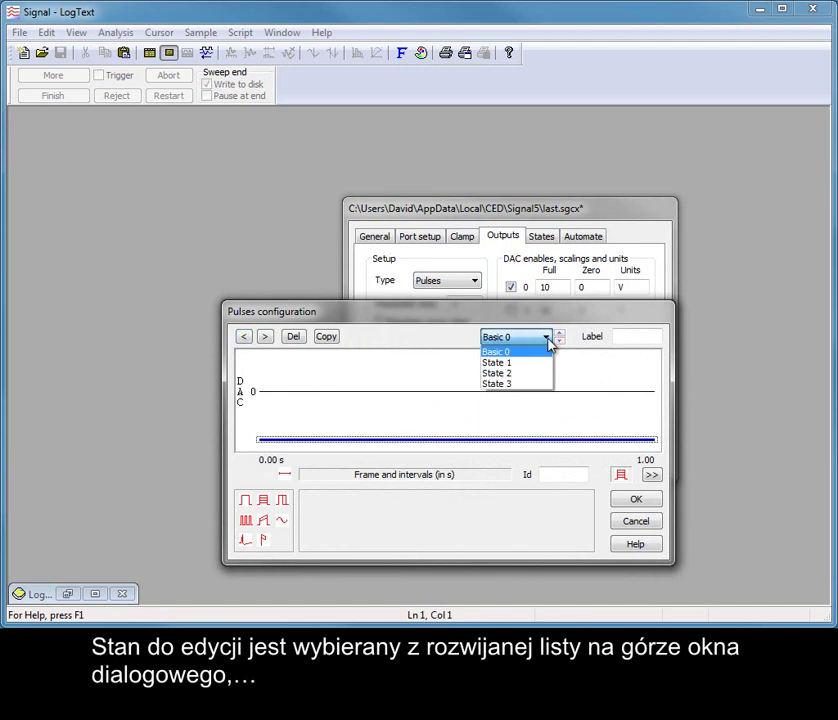
{"action": "left_click", "coordinate": [544, 364]}
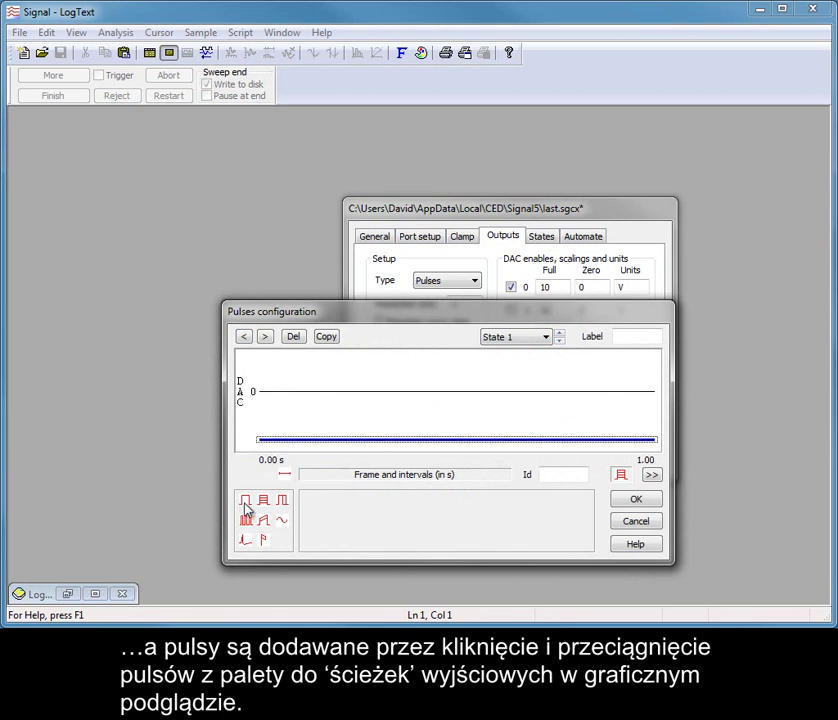
{"action": "mouse_move", "coordinate": [245, 508]}
{"action": "left_mouse_down"}
{"action": "mouse_move", "coordinate": [294, 473]}
{"action": "mouse_move", "coordinate": [340, 393]}
{"action": "mouse_move", "coordinate": [300, 392]}
{"action": "left_mouse_up"}
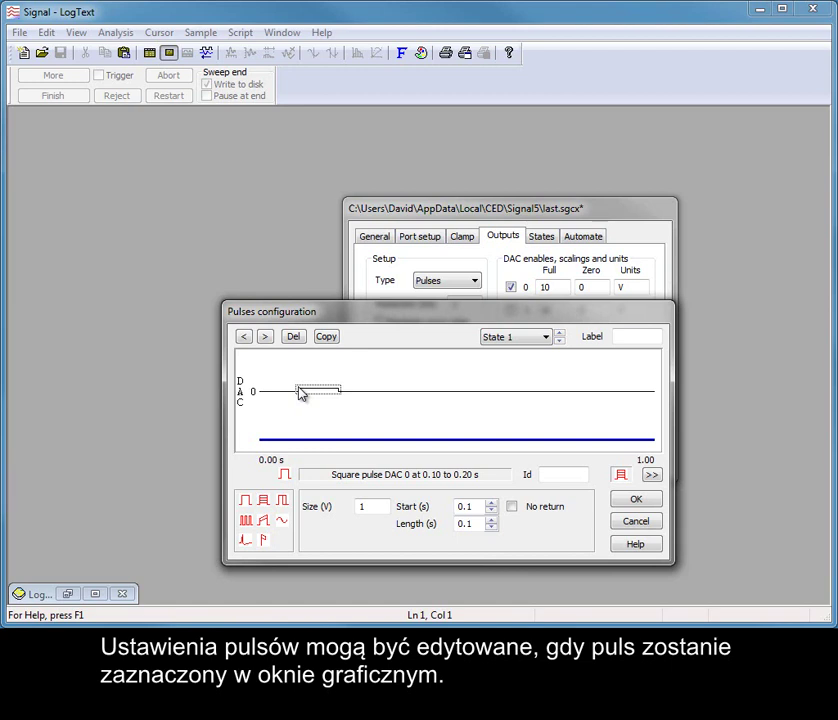
{"action": "double_click", "coordinate": [466, 524]}
{"action": "type", "text": "0.01"}
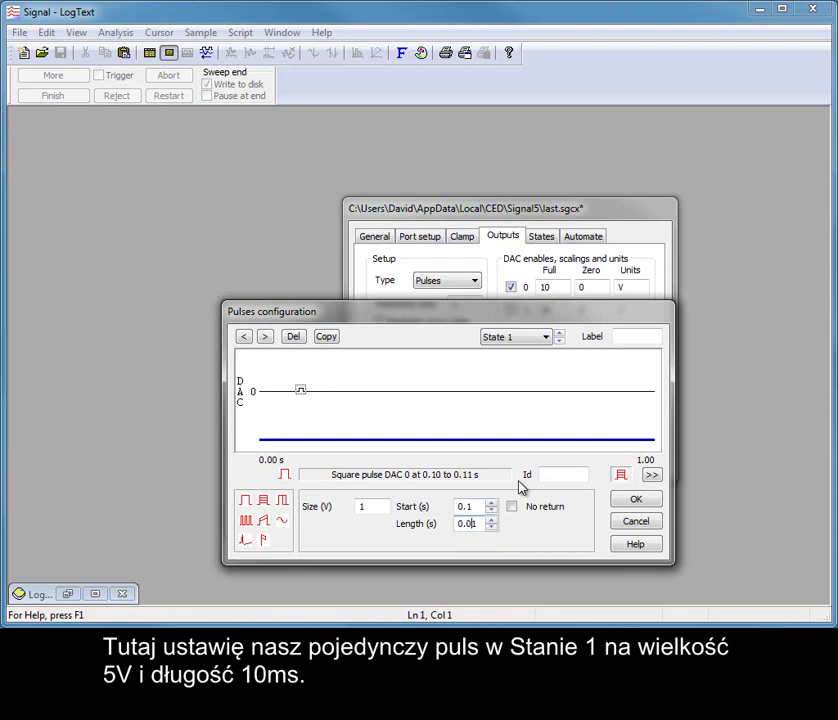
{"action": "double_click", "coordinate": [364, 506]}
{"action": "type", "text": "5"}
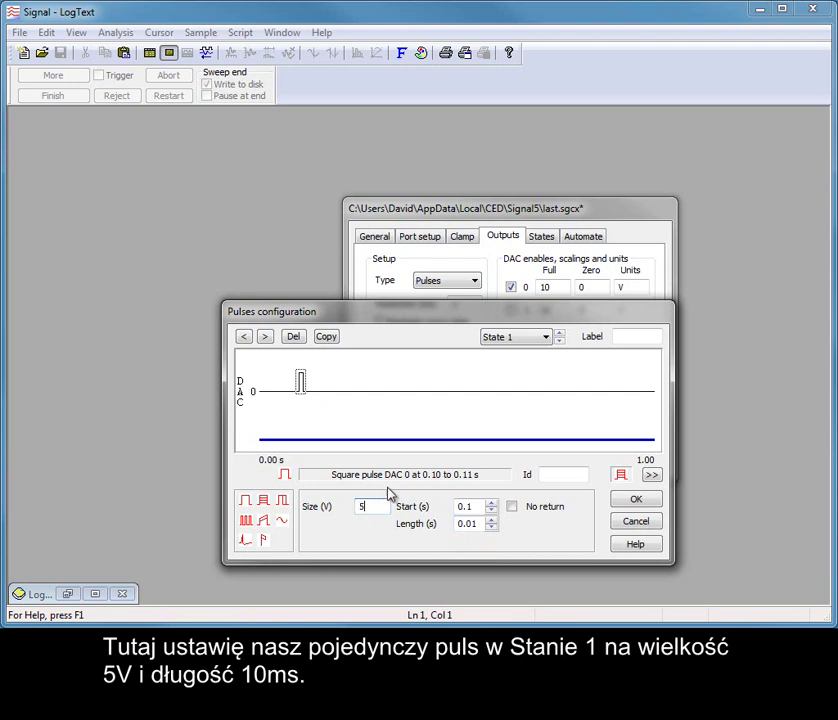
- For State 2, add a DAC 0 pulse train: 5 V size, 0.01 s length, 0.02 s interval
{"action": "left_click", "coordinate": [560, 336]}
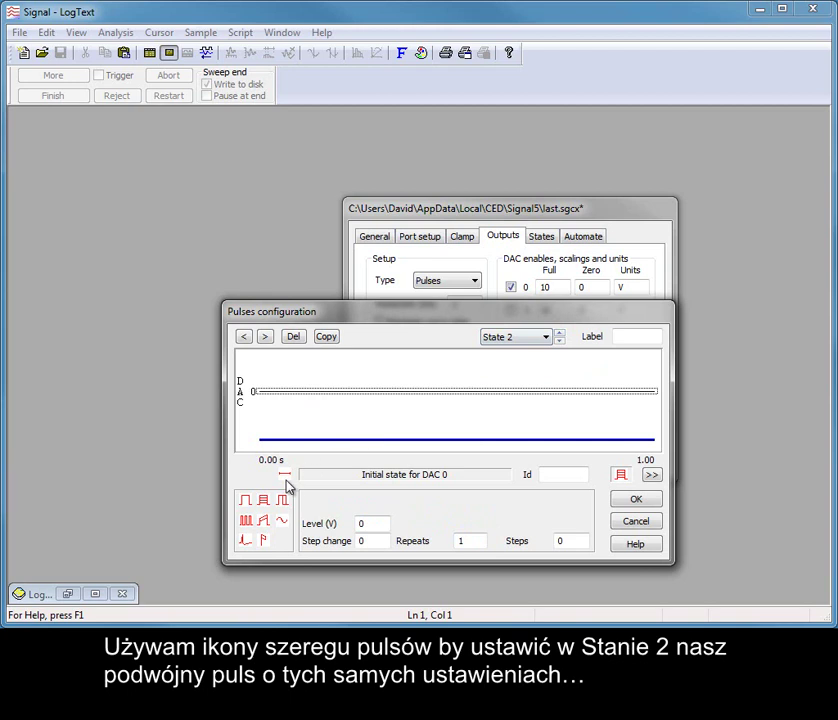
{"action": "mouse_move", "coordinate": [250, 517]}
{"action": "left_mouse_down"}
{"action": "mouse_move", "coordinate": [258, 520]}
{"action": "mouse_move", "coordinate": [331, 400]}
{"action": "mouse_move", "coordinate": [299, 388]}
{"action": "left_mouse_up"}
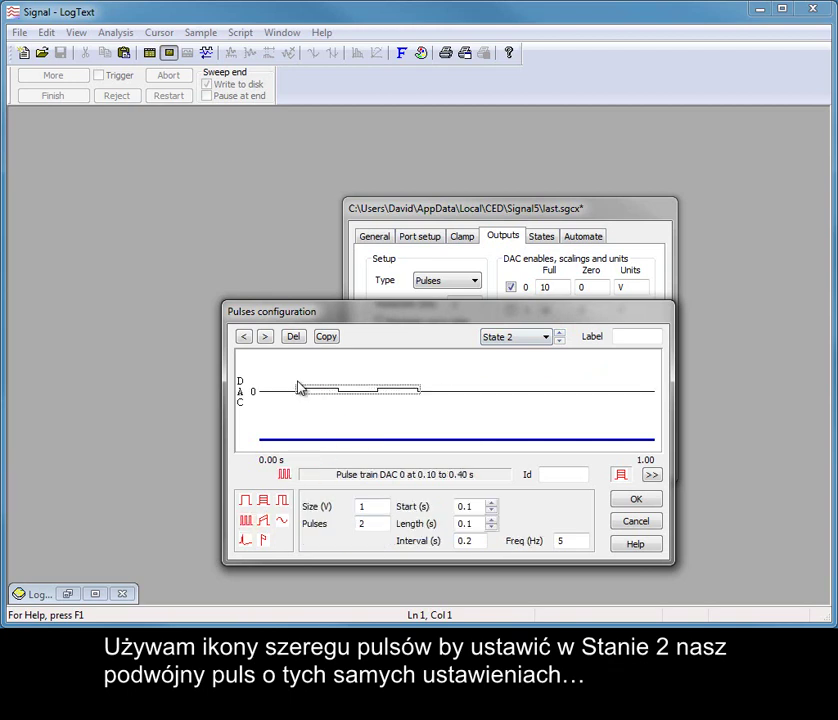
{"action": "double_click", "coordinate": [363, 506]}
{"action": "type", "text": "5"}
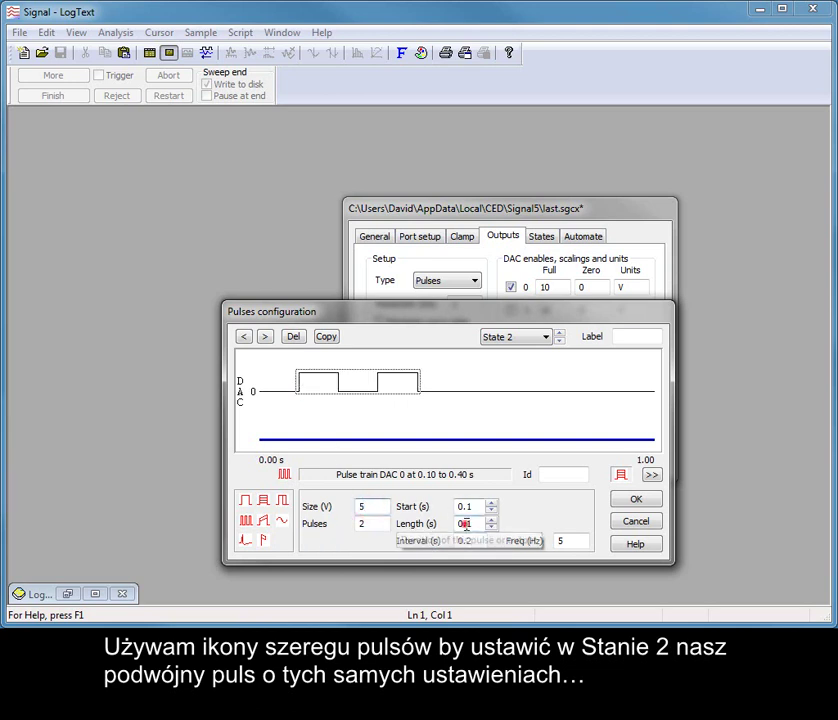
{"action": "double_click", "coordinate": [466, 523]}
{"action": "type", "text": "0.01"}
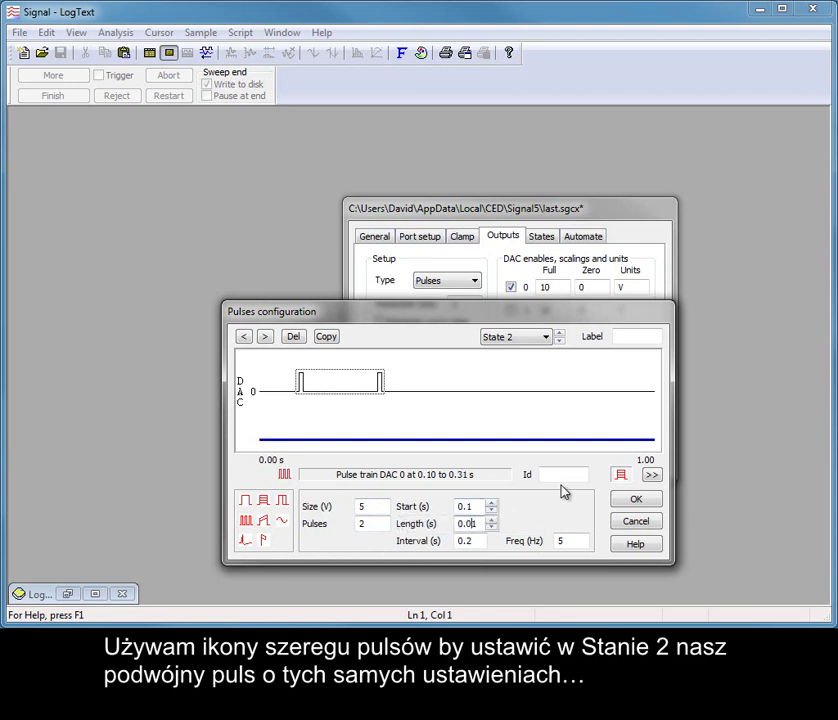
{"action": "left_click", "coordinate": [466, 540]}
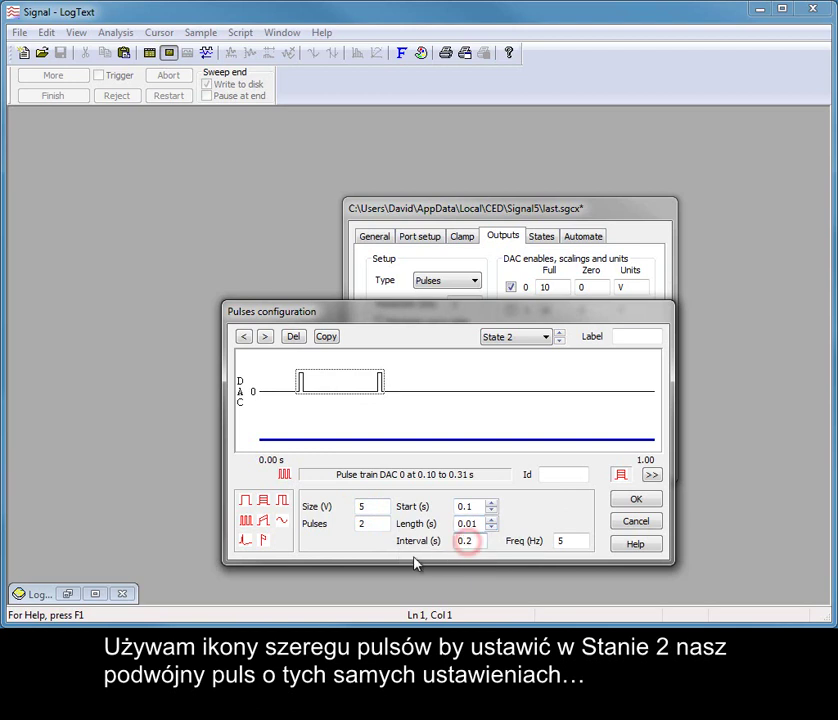
{"action": "type", "text": "0"}
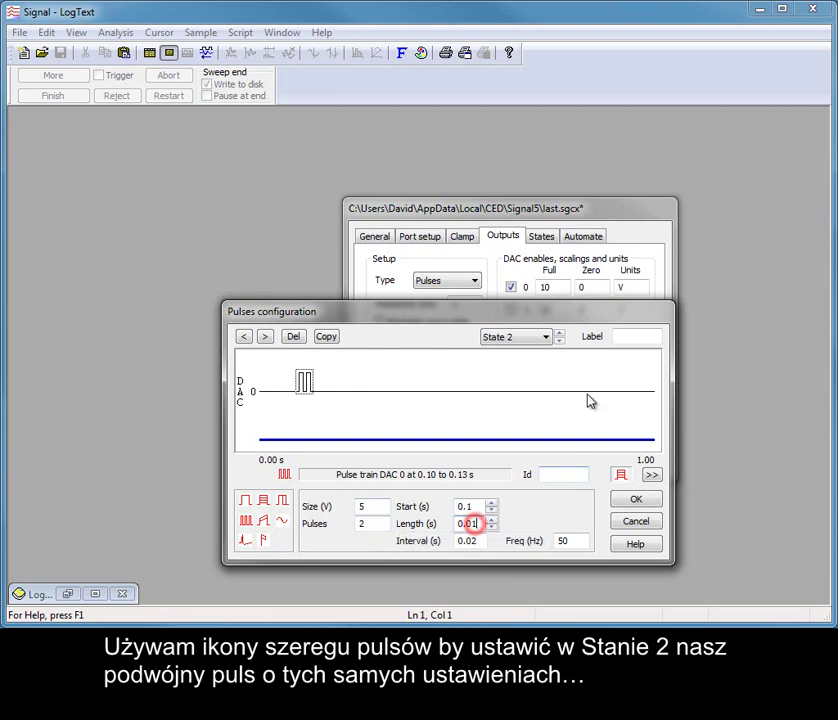
- For State 3, add a 10-pulse train: 0.01 s length, 0.02 s interval, 5 V size
{"action": "left_click", "coordinate": [561, 334]}
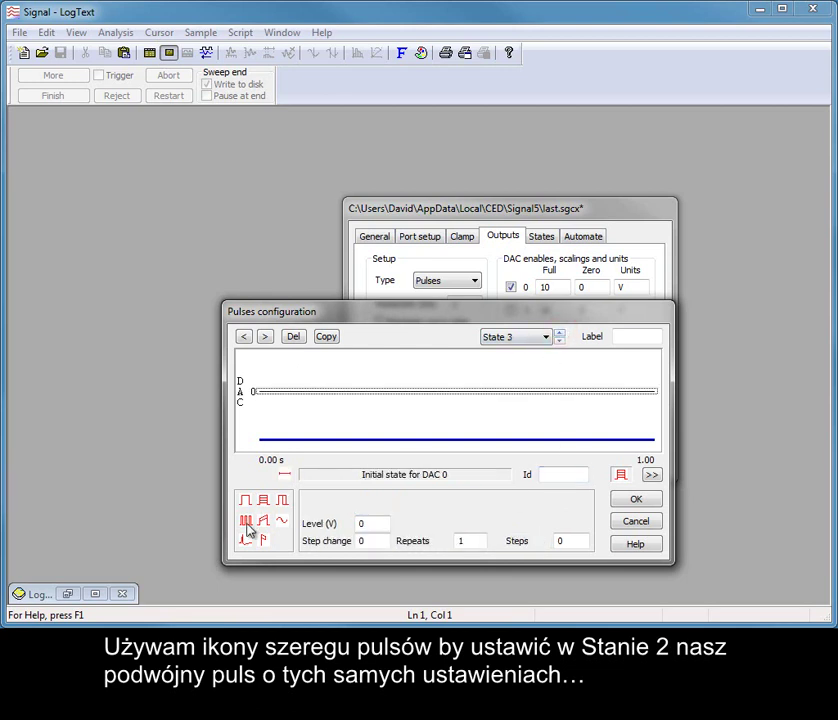
{"action": "mouse_move", "coordinate": [246, 522]}
{"action": "left_mouse_down"}
{"action": "mouse_move", "coordinate": [322, 440]}
{"action": "mouse_move", "coordinate": [318, 383]}
{"action": "mouse_move", "coordinate": [303, 386]}
{"action": "left_mouse_up"}
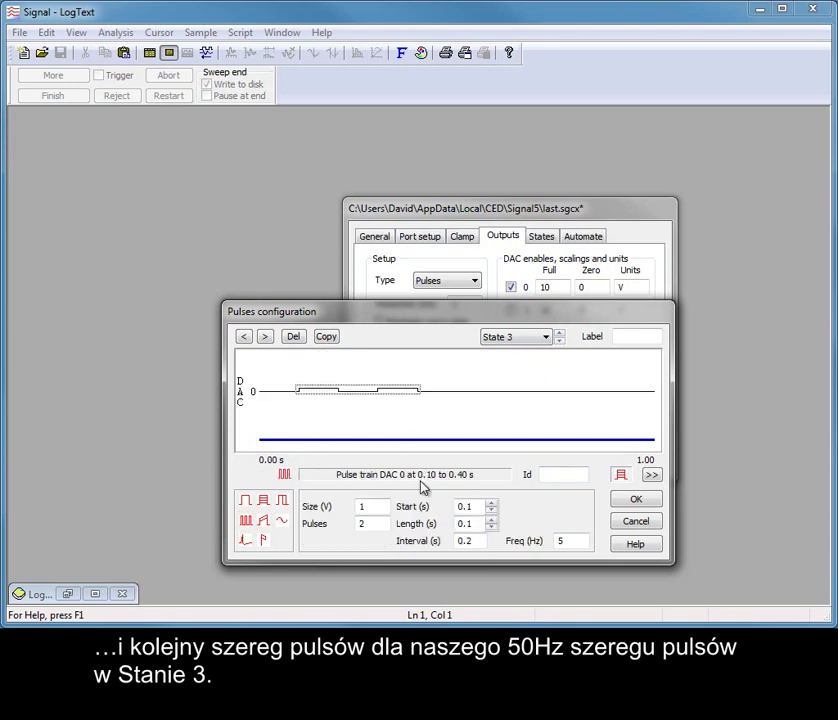
{"action": "double_click", "coordinate": [466, 523]}
{"action": "type", "text": "0.01"}
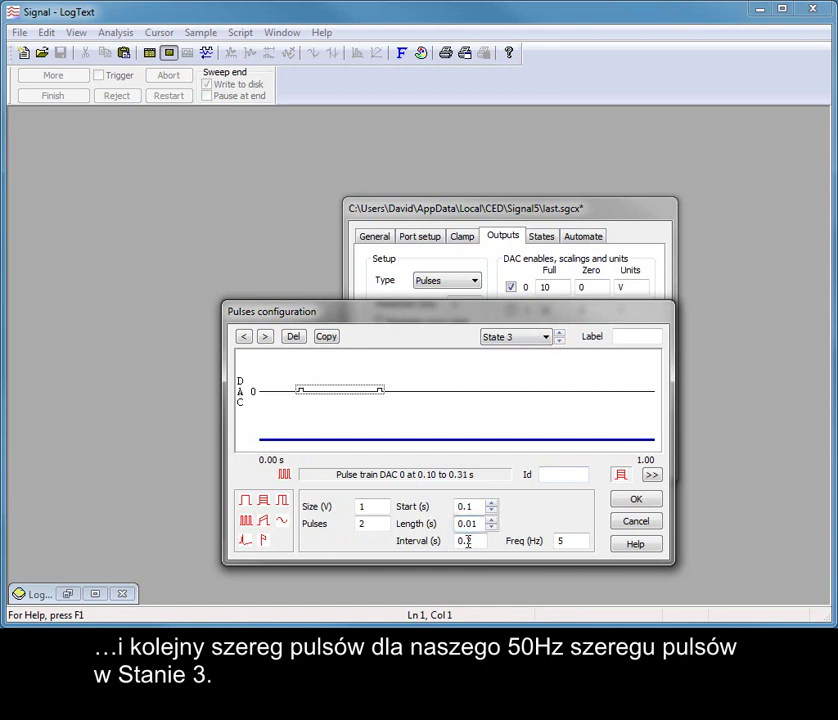
{"action": "double_click", "coordinate": [468, 541]}
{"action": "type", "text": "0.02"}
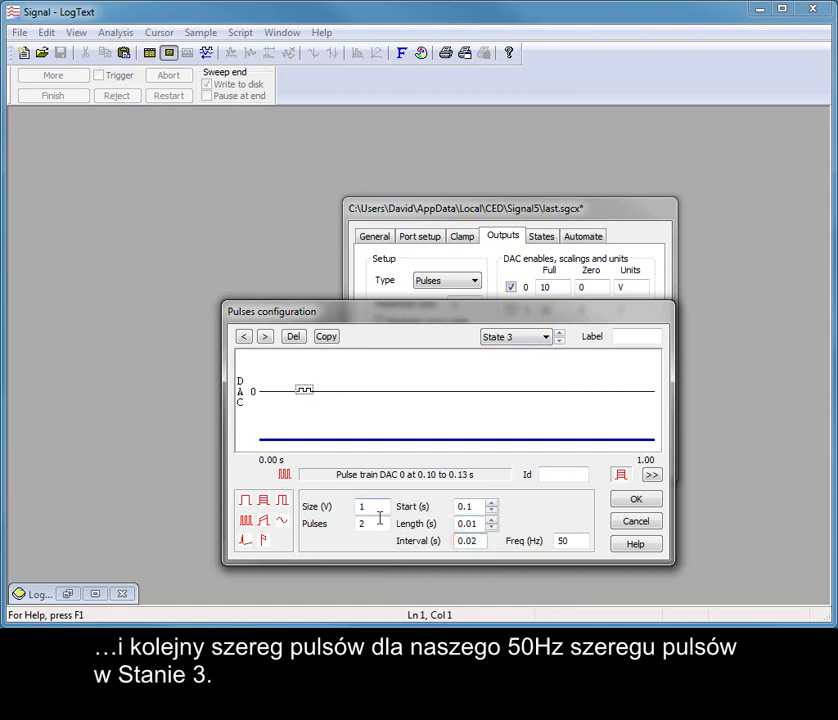
{"action": "double_click", "coordinate": [368, 523]}
{"action": "type", "text": "10"}
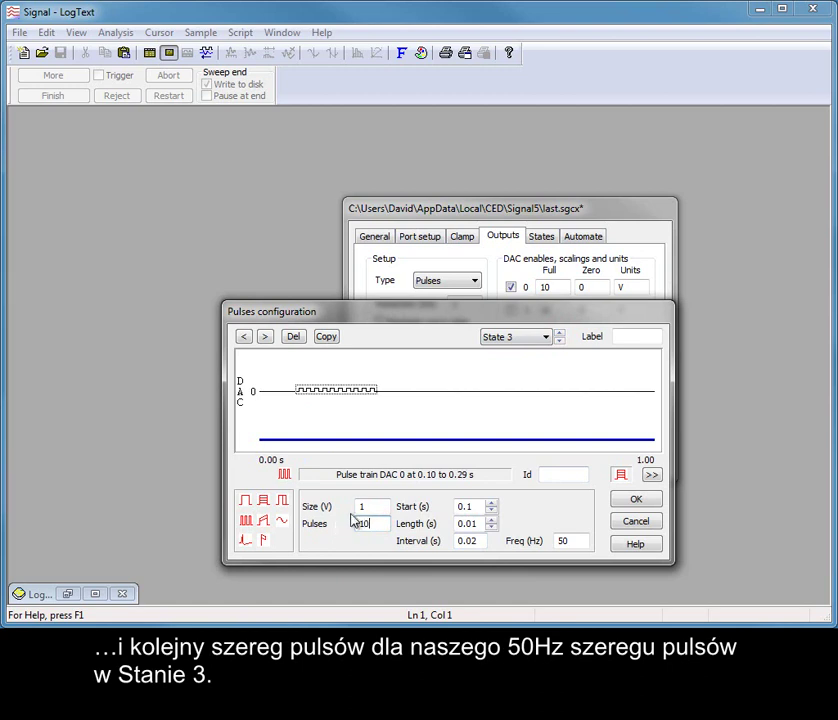
{"action": "double_click", "coordinate": [364, 507]}
{"action": "type", "text": "3"}
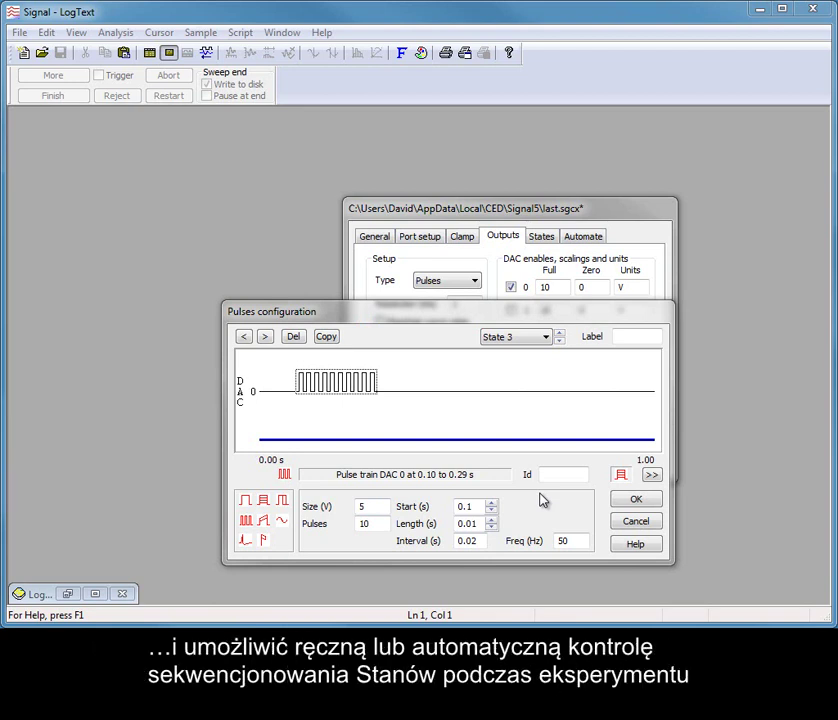
- Label State 3 'Train', State 2 'Double' and State 1 'Single'
{"action": "left_click", "coordinate": [625, 338]}
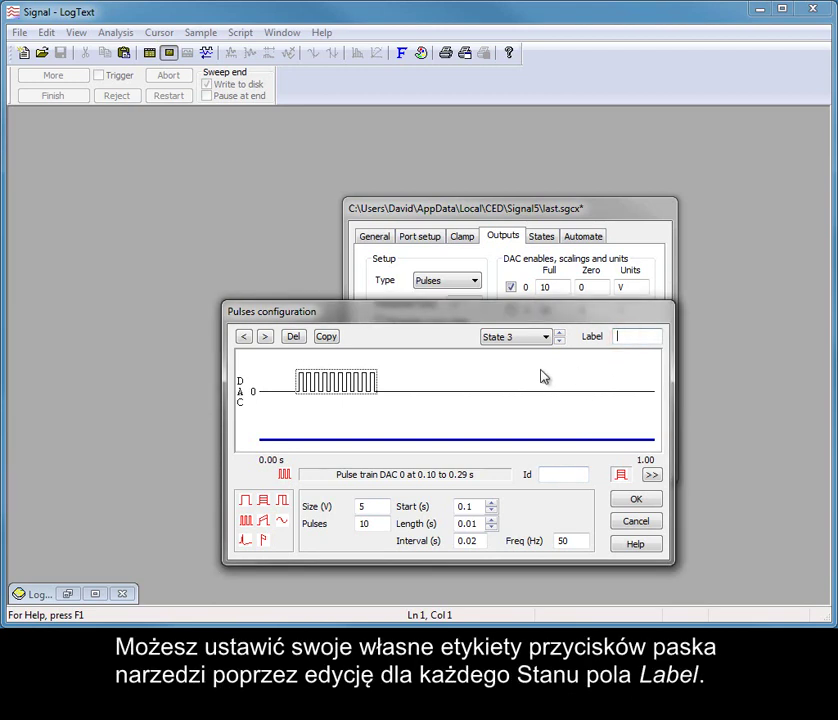
{"action": "type", "text": "Train"}
{"action": "left_click", "coordinate": [559, 341]}
{"action": "left_click", "coordinate": [627, 335]}
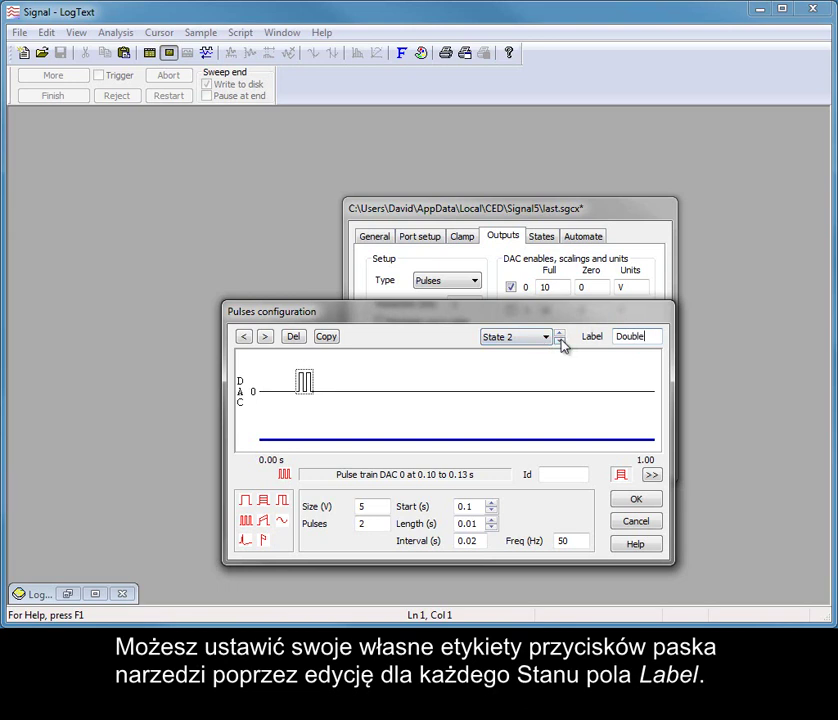
{"action": "left_click", "coordinate": [560, 341]}
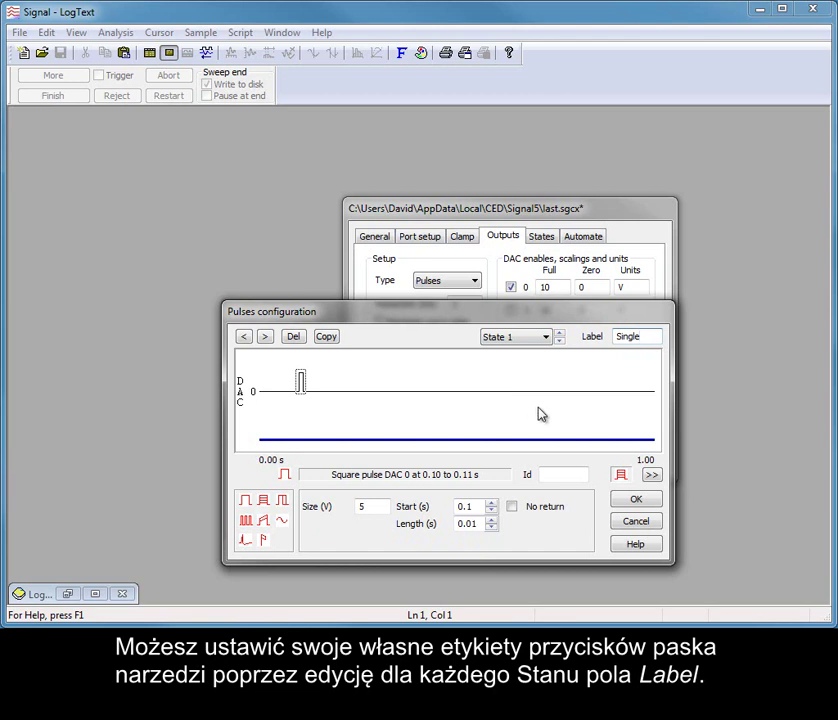
- Accept the pulse setup and Run now, opening Data16 with Single, Double and Train buttons
{"action": "left_click", "coordinate": [636, 503]}
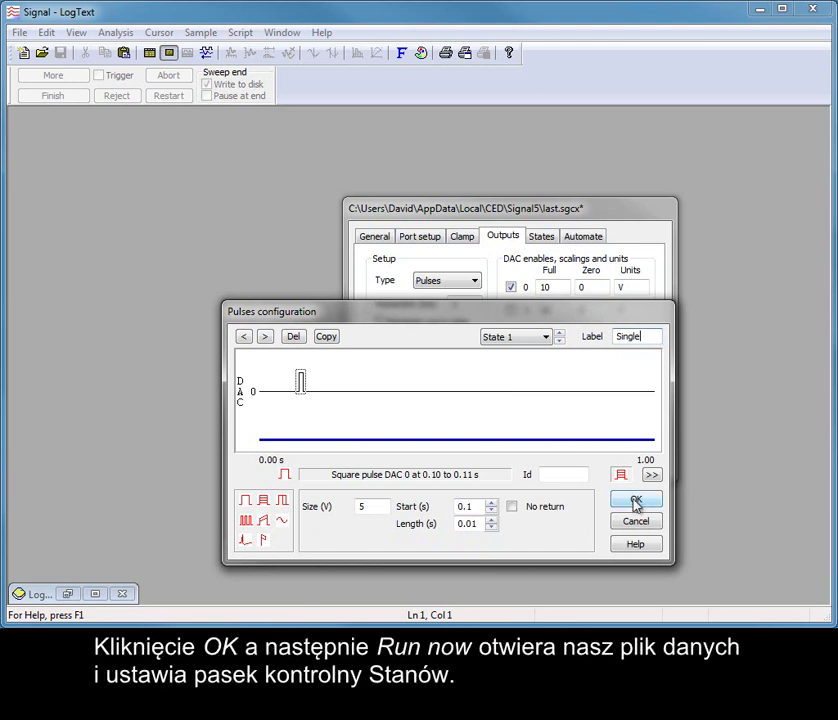
{"action": "left_click", "coordinate": [636, 503]}
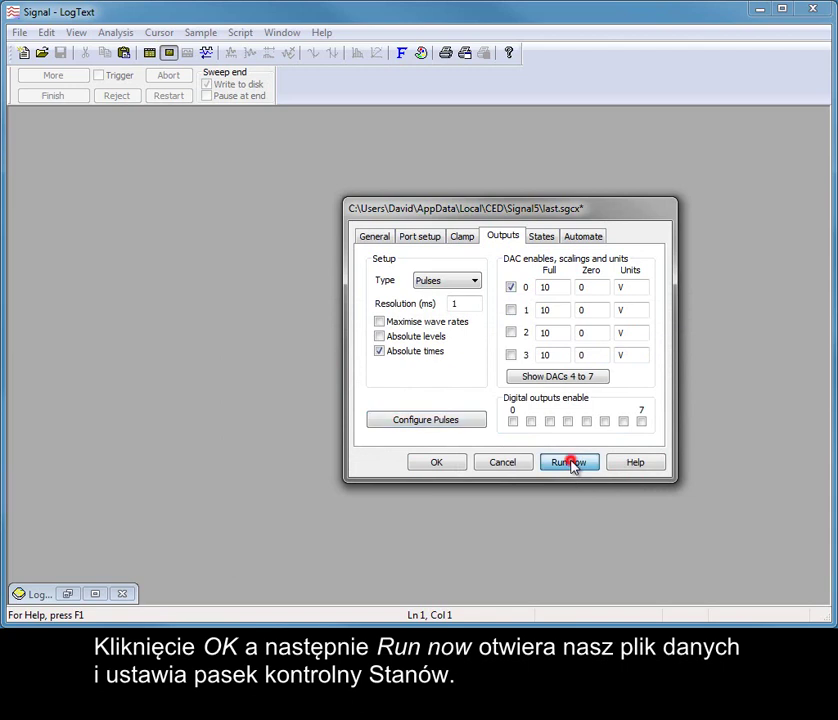
{"action": "left_click", "coordinate": [573, 465]}
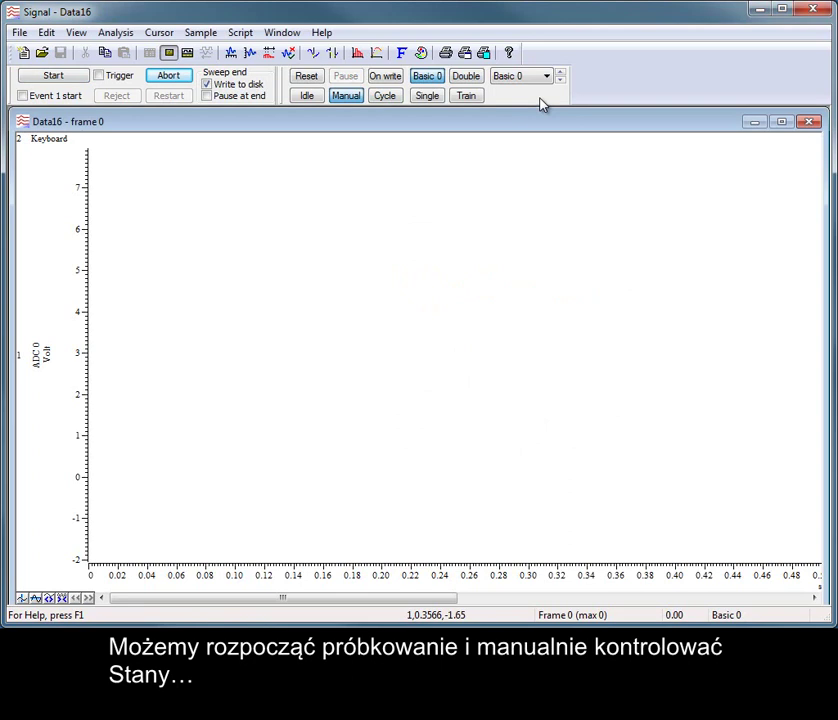
- Start sampling under manual state control, stepping through Single, Double, then the ten-pulse Train state
{"action": "left_click", "coordinate": [77, 76]}
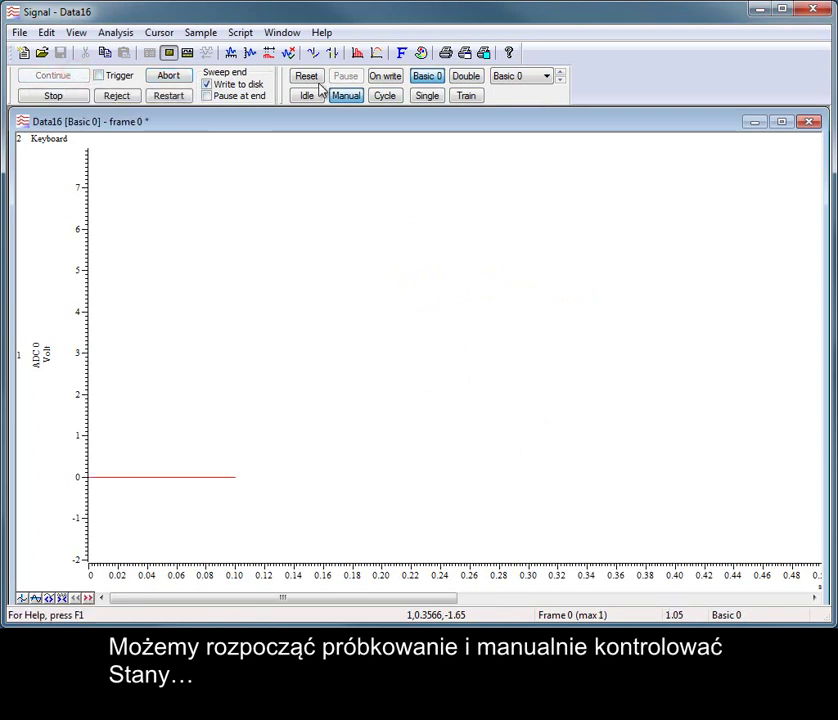
{"action": "left_click", "coordinate": [346, 96]}
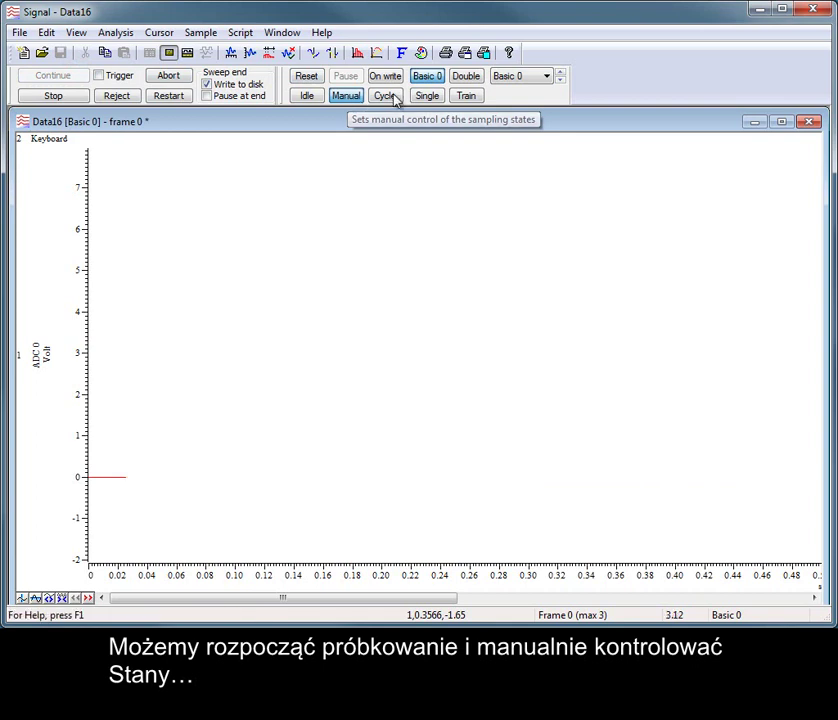
{"action": "left_click", "coordinate": [427, 96]}
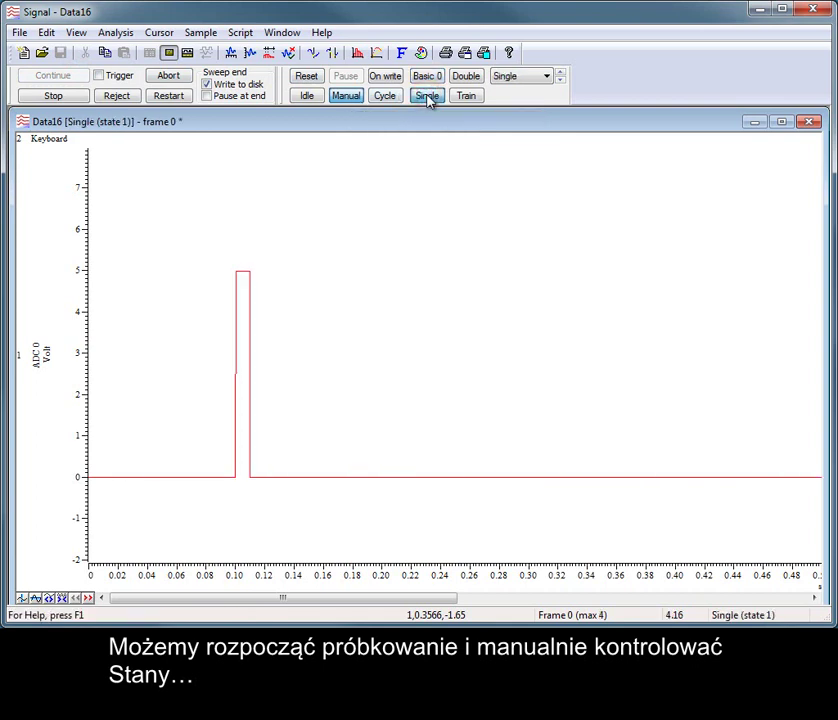
{"action": "left_click", "coordinate": [466, 77]}
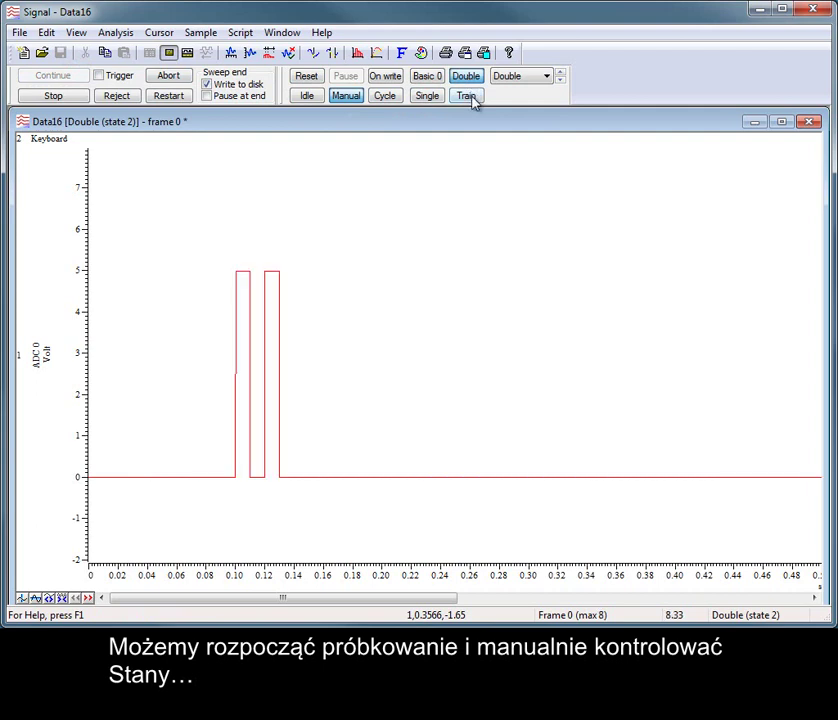
{"action": "left_click", "coordinate": [472, 98]}
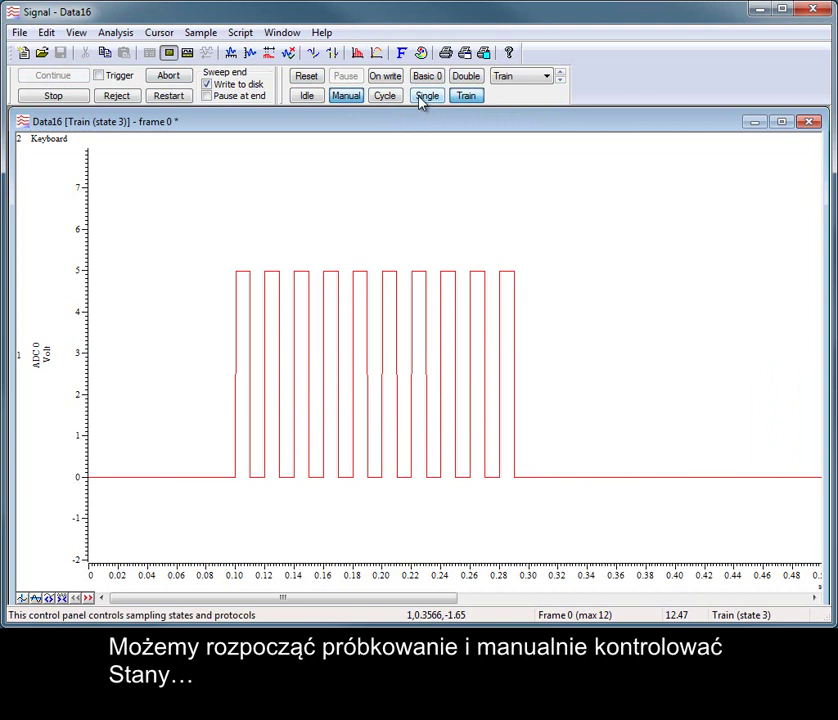
- Switch the states toolbar to Cycle so states sequence automatically during the Data16 run
{"action": "left_click", "coordinate": [385, 96]}
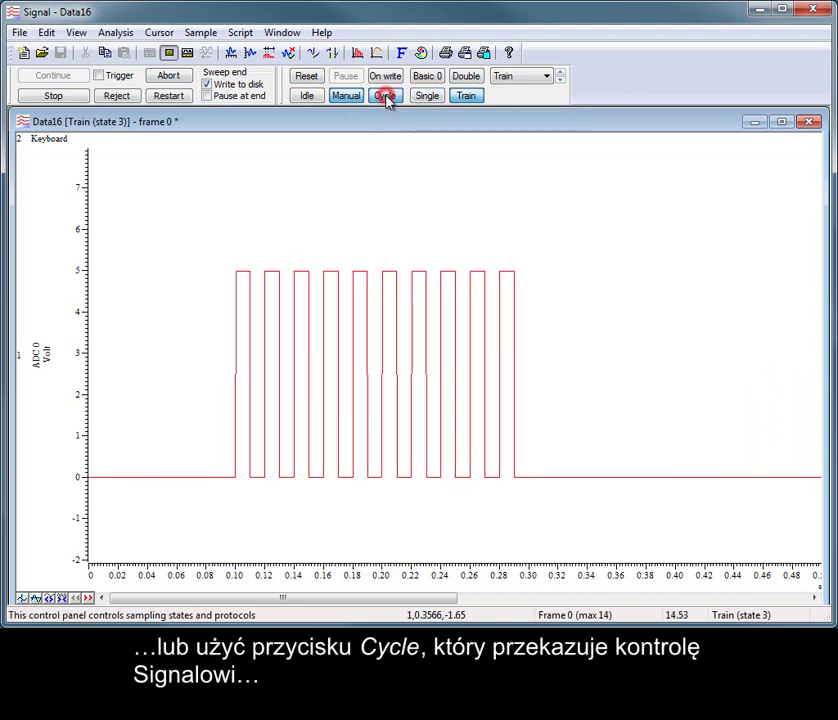